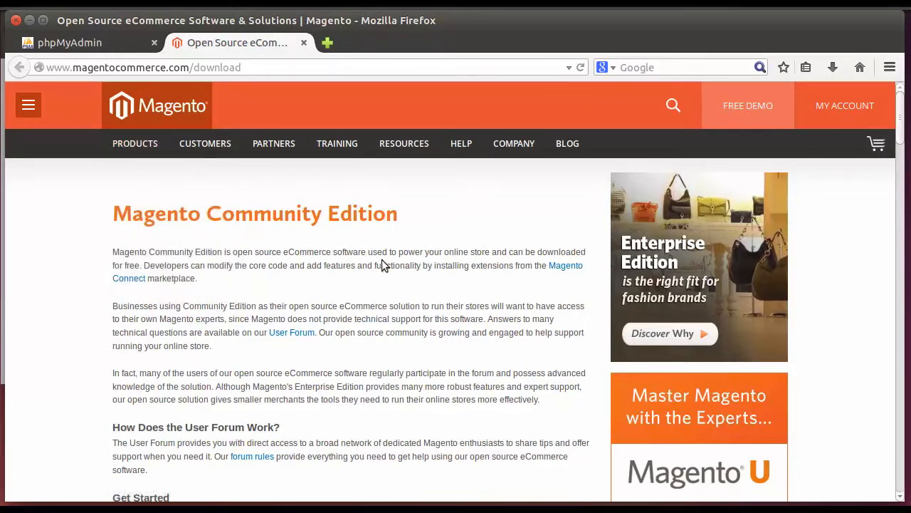
- Examine the full release and sample data downloads for Magento Community Edition 1.9.1.0 on the download page
{"action": "scroll", "coordinate": [398, 262], "scroll_direction": "down", "scroll_amount": 10}
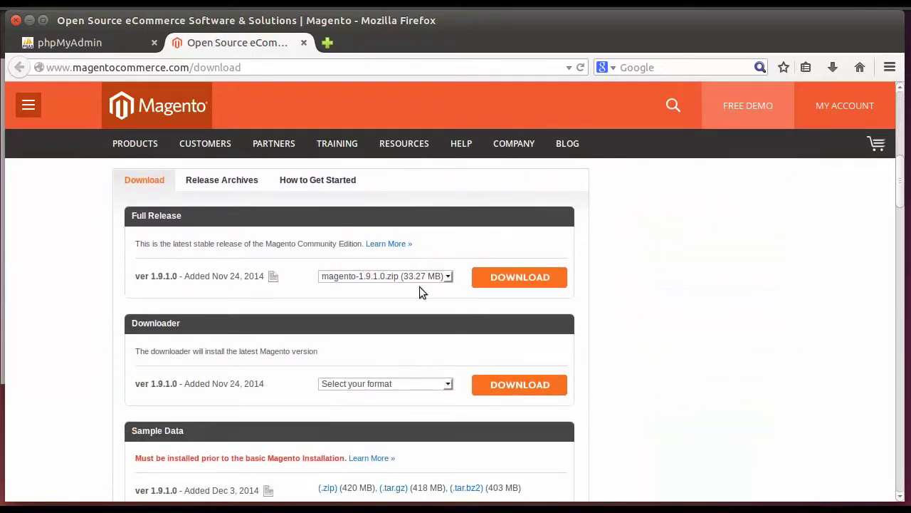
{"action": "left_click", "coordinate": [427, 283]}
{"action": "left_click", "coordinate": [427, 295]}
{"action": "scroll", "coordinate": [429, 310], "scroll_direction": "down", "scroll_amount": 4}
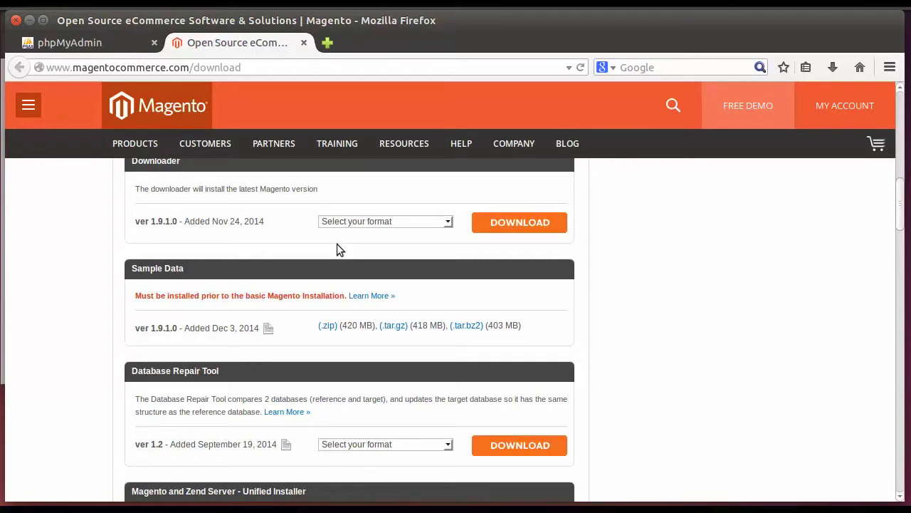
- Switch to the file manager and locate the magento and magento-sample-data-1.9.1.0 folders in magento_ce_1.9.1_install_files
{"action": "key", "text": "alt+Tab"}
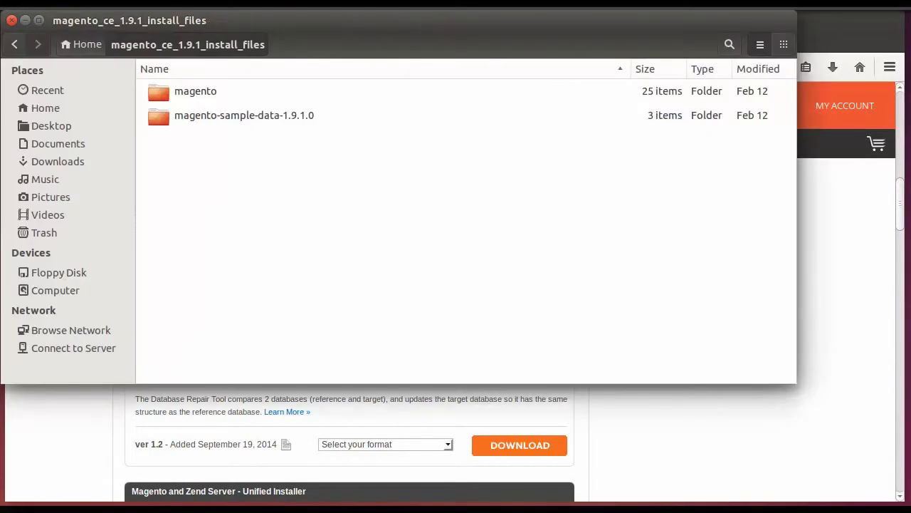
{"action": "left_click", "coordinate": [198, 92]}
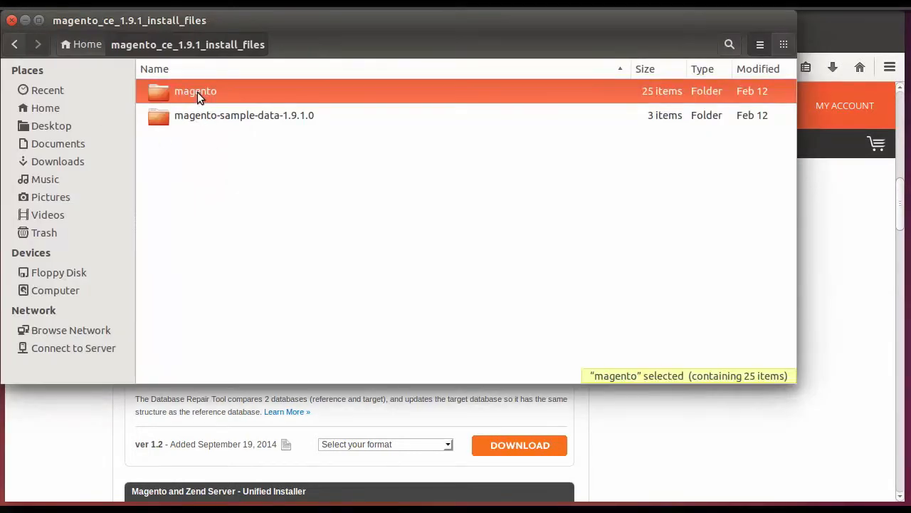
{"action": "left_click", "coordinate": [249, 119]}
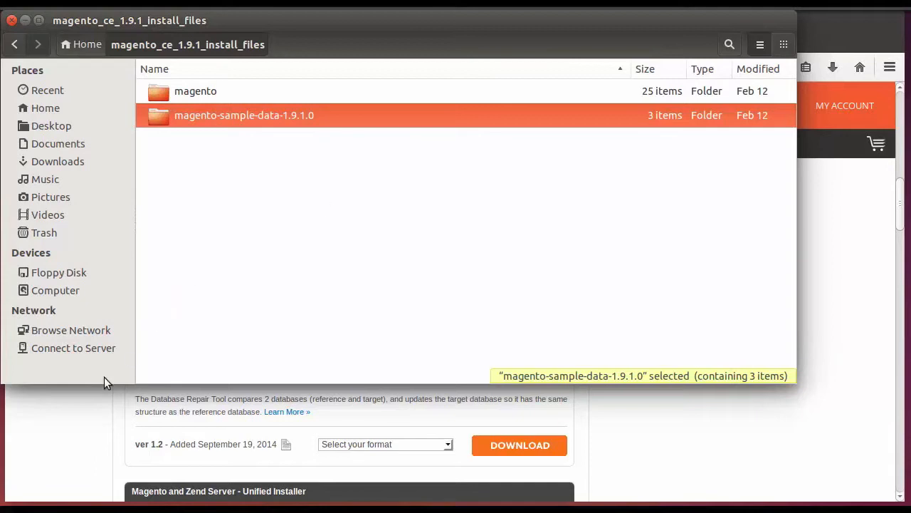
- Copy the cd /var/www/html command from the magento_install_tutorial_commands file in gedit and run it in the terminal
{"action": "left_click", "coordinate": [2, 489]}
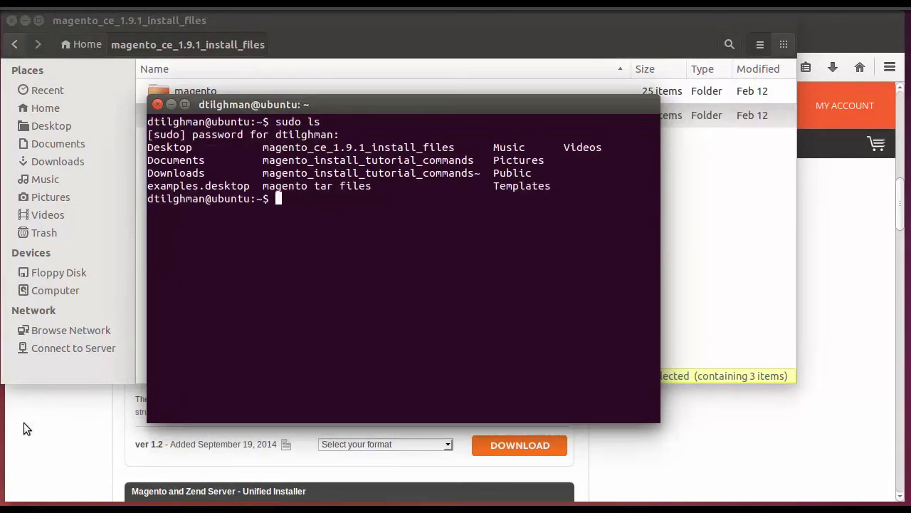
{"action": "left_click", "coordinate": [1, 452]}
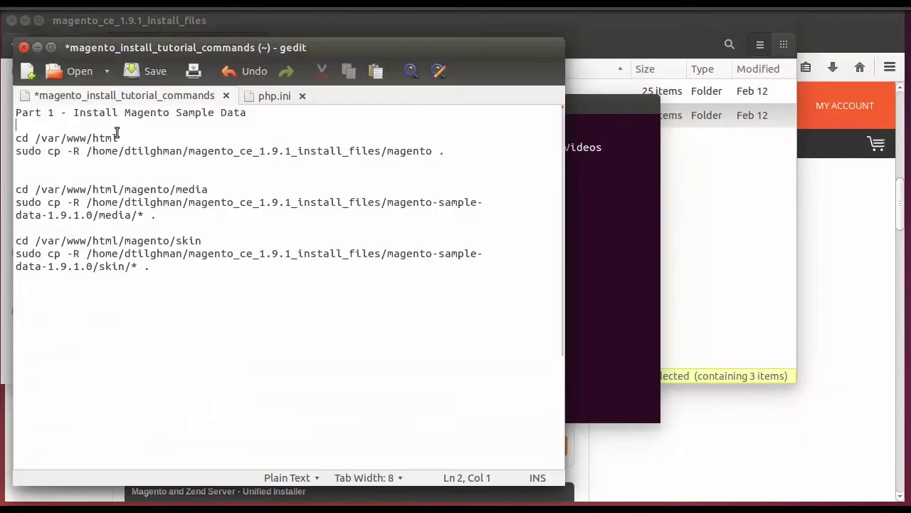
{"action": "left_click_drag", "start_coordinate": [119, 138], "coordinate": [17, 139]}
{"action": "key", "text": "ctrl+c"}
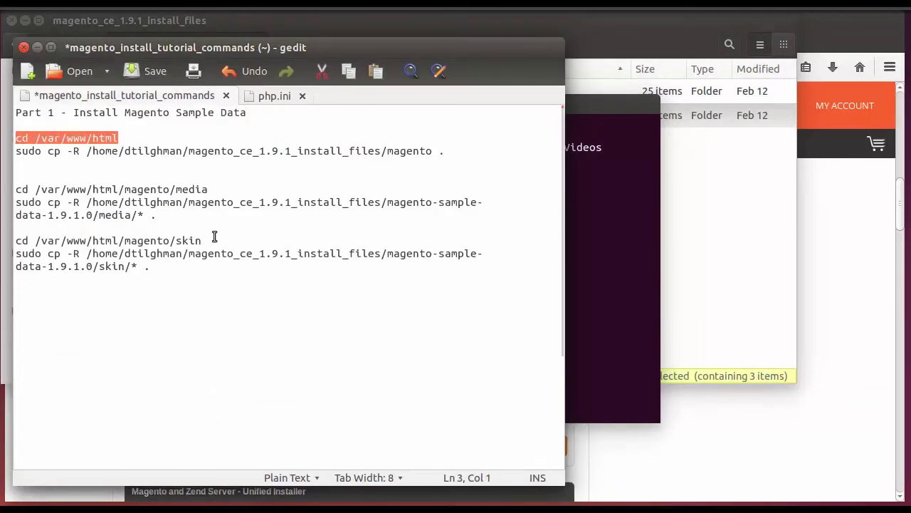
{"action": "left_click", "coordinate": [622, 198]}
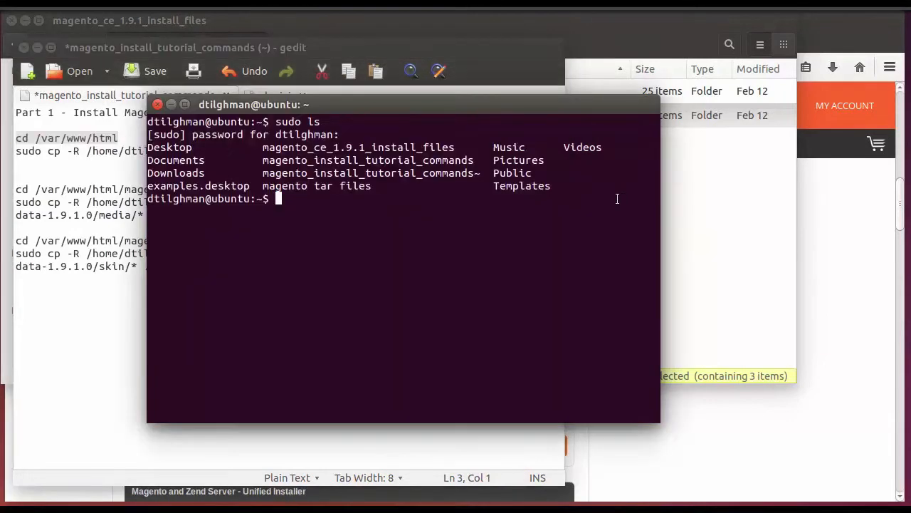
{"action": "right_click", "coordinate": [341, 197]}
{"action": "left_click", "coordinate": [387, 277]}
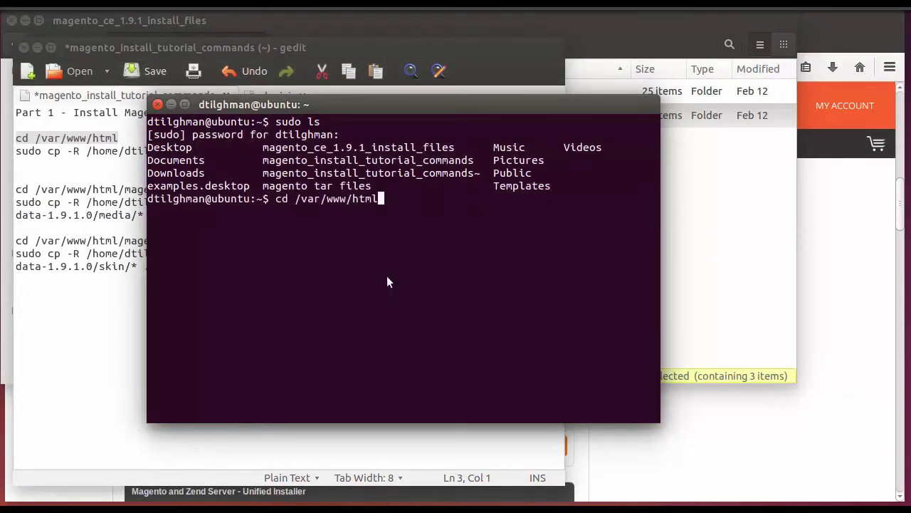
{"action": "key", "text": "Return"}
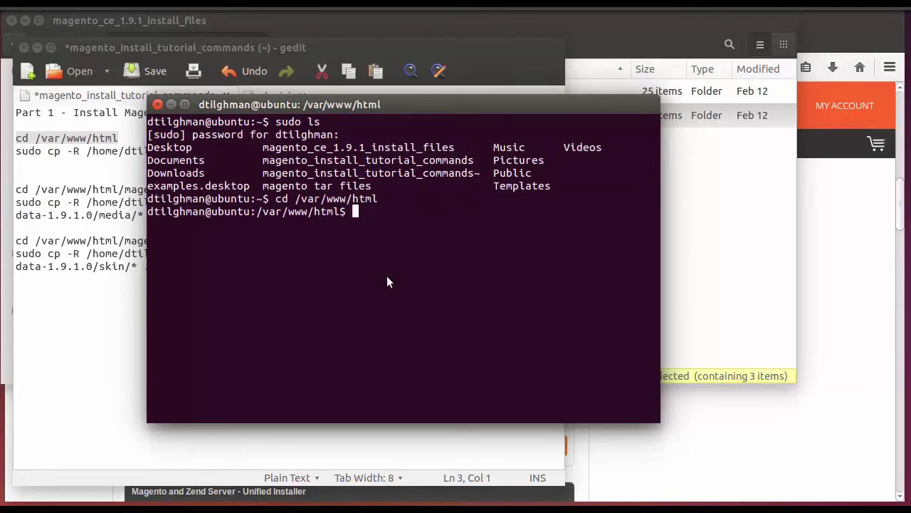
- Run the sudo cp -R command from the notes to copy the magento install folder into /var/www/html
{"action": "left_click", "coordinate": [101, 141]}
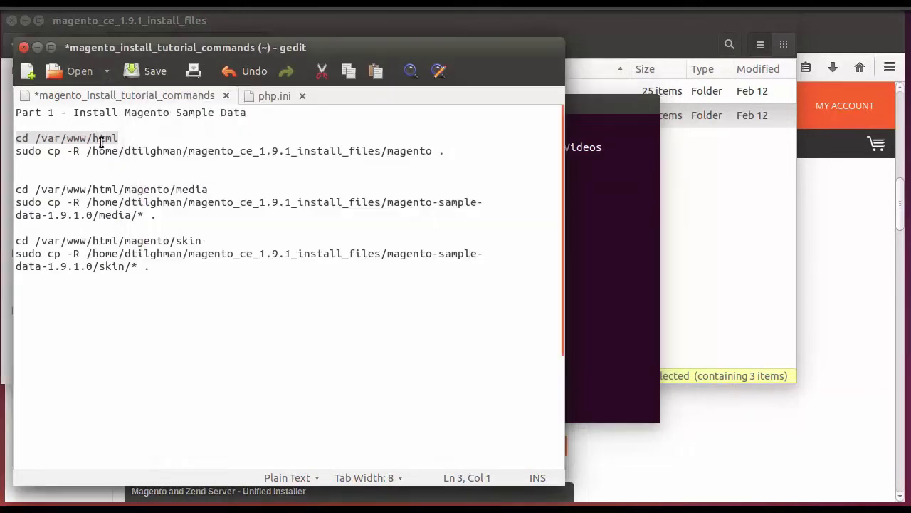
{"action": "left_click_drag", "start_coordinate": [451, 157], "coordinate": [16, 150]}
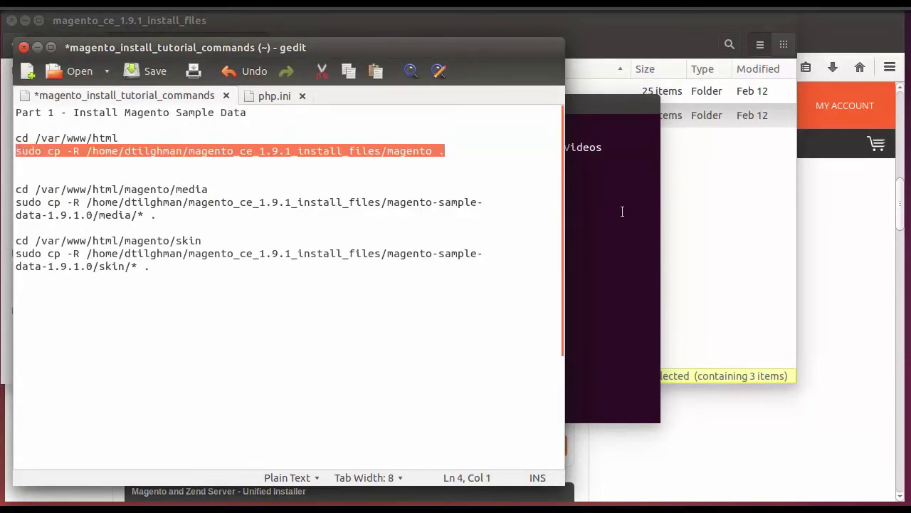
{"action": "left_click", "coordinate": [622, 211]}
{"action": "right_click", "coordinate": [361, 209]}
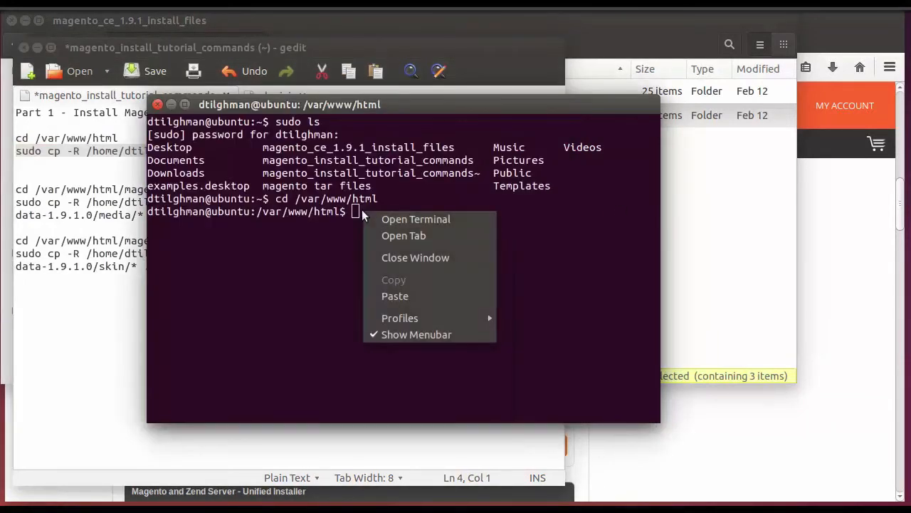
{"action": "left_click", "coordinate": [408, 295]}
{"action": "key", "text": "Return"}
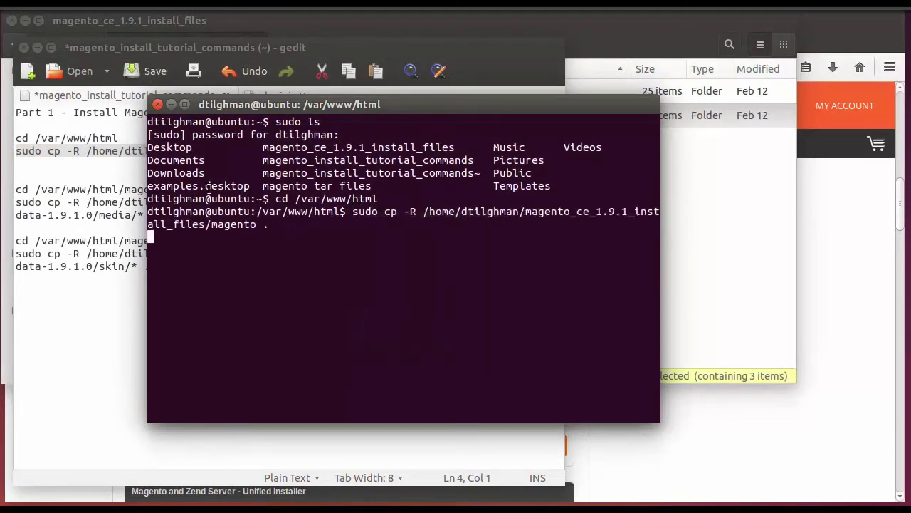
- Change the terminal's working directory to /var/www/html/magento/media with the cd command from the notes
{"action": "left_click", "coordinate": [112, 197]}
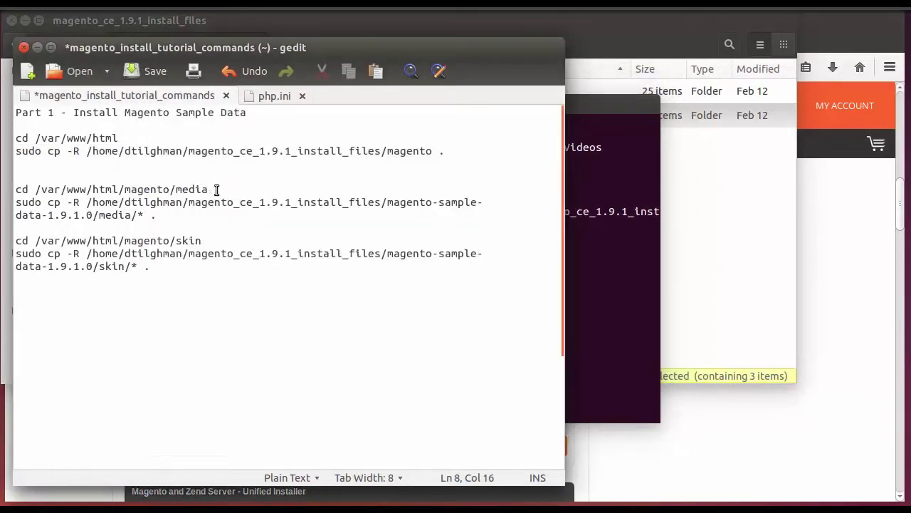
{"action": "left_click_drag", "start_coordinate": [216, 190], "coordinate": [10, 187]}
{"action": "key", "text": "ctrl+c"}
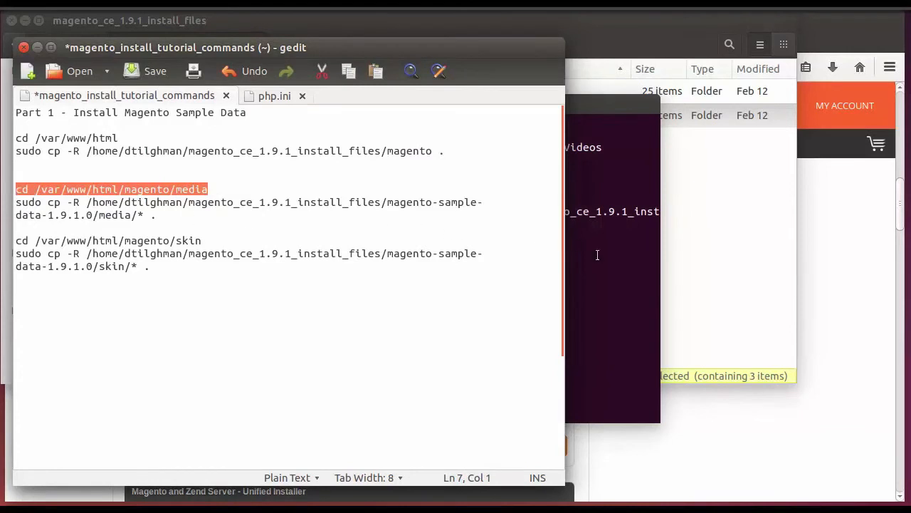
{"action": "left_click", "coordinate": [596, 254]}
{"action": "right_click", "coordinate": [375, 242]}
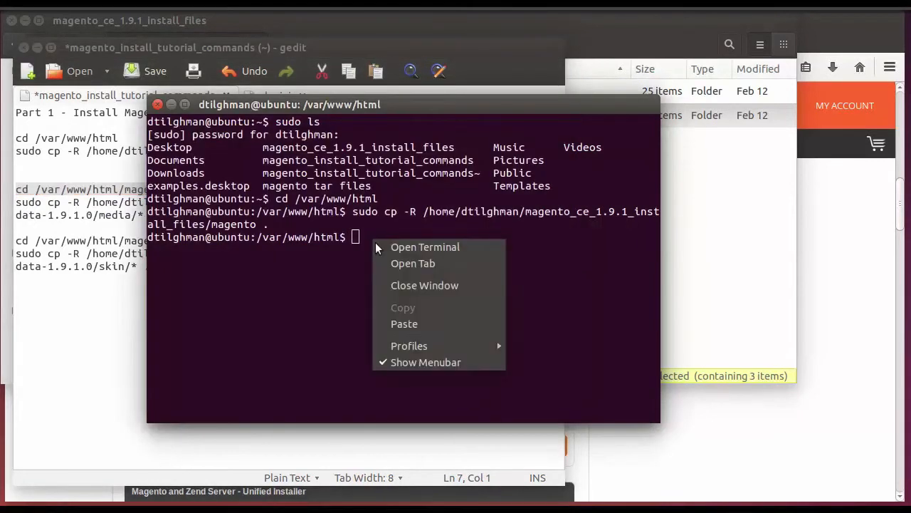
{"action": "left_click", "coordinate": [405, 321]}
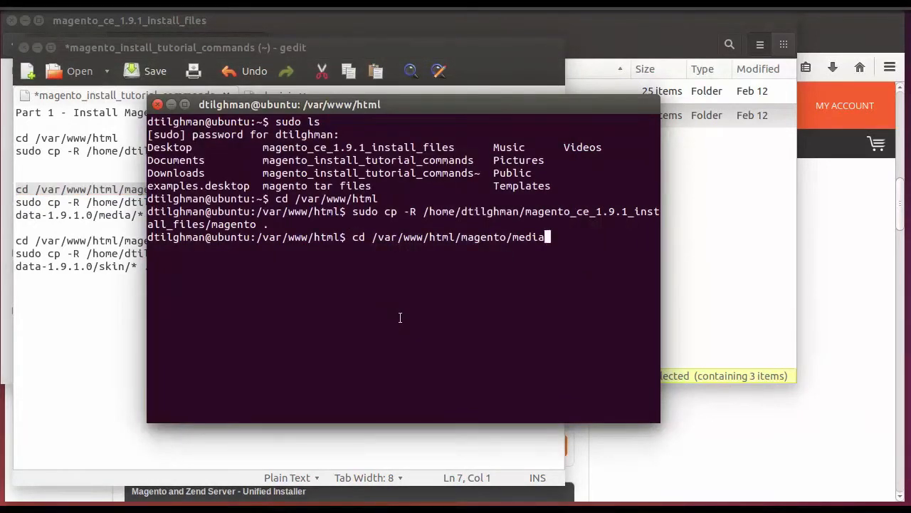
{"action": "key", "text": "Return"}
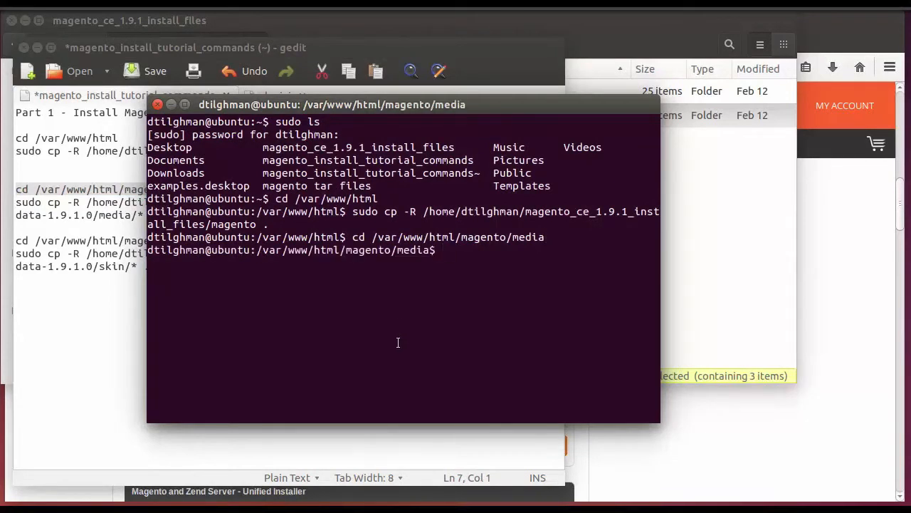
- Run the sudo cp -R command from the notes to copy the contents of magento-sample-data-1.9.1.0/media into Magento's media directory
{"action": "left_click", "coordinate": [120, 206]}
{"action": "left_click_drag", "start_coordinate": [160, 216], "coordinate": [17, 206]}
{"action": "key", "text": "ctrl+c"}
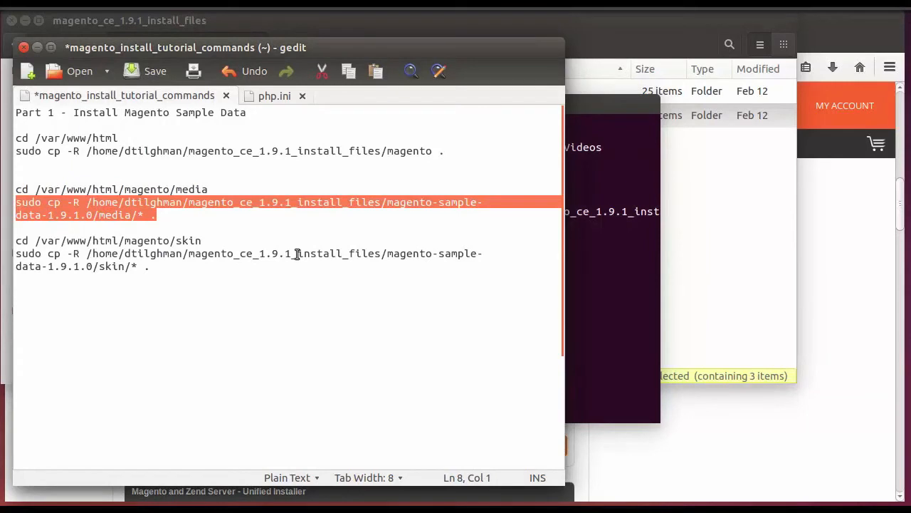
{"action": "left_click", "coordinate": [609, 295]}
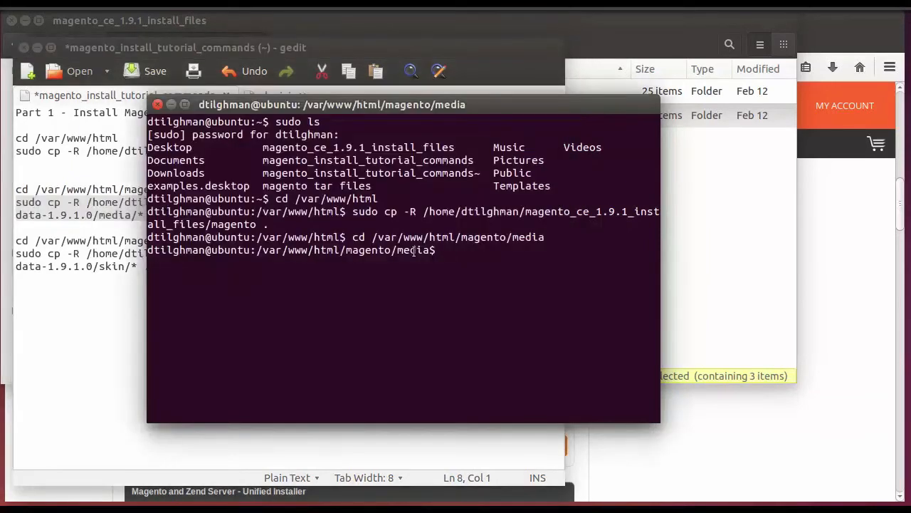
{"action": "right_click", "coordinate": [442, 249]}
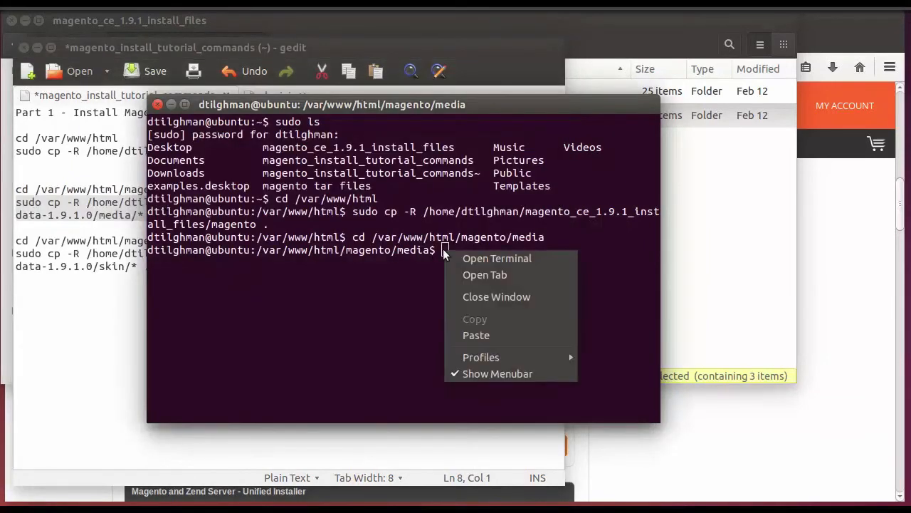
{"action": "left_click", "coordinate": [478, 334]}
{"action": "key", "text": "Return"}
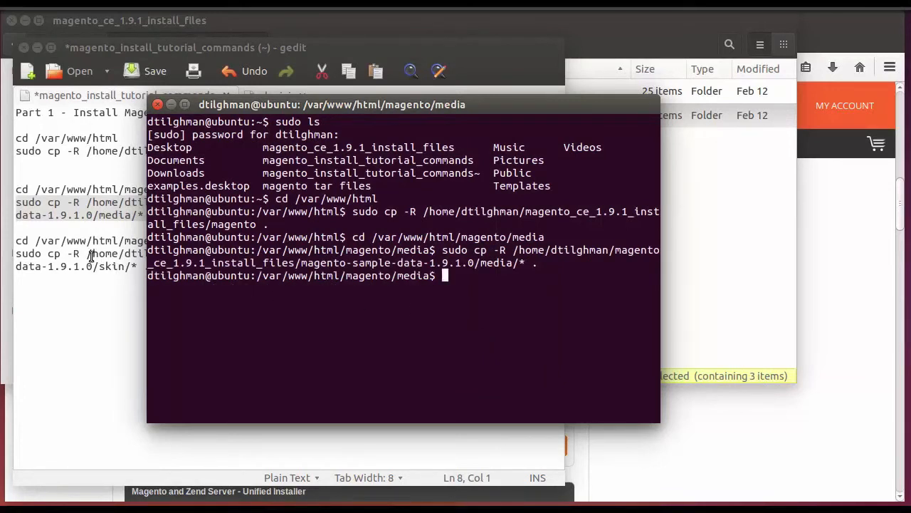
- Change the terminal's working directory to /var/www/html/magento/skin with the cd command from the notes
{"action": "left_click", "coordinate": [91, 255]}
{"action": "left_click", "coordinate": [208, 241]}
{"action": "left_click", "coordinate": [32, 239], "text": "shift"}
{"action": "left_click", "coordinate": [16, 241], "text": "shift"}
{"action": "left_click", "coordinate": [603, 316]}
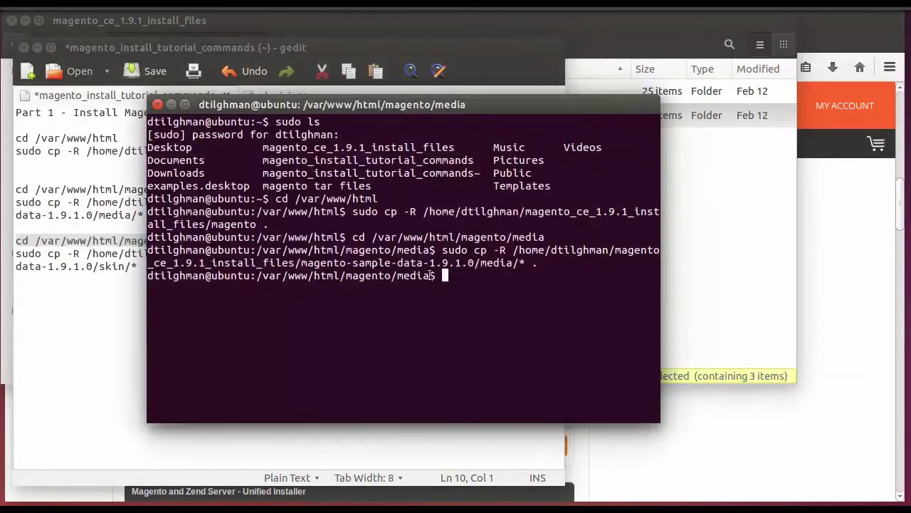
{"action": "right_click", "coordinate": [432, 275]}
{"action": "left_click", "coordinate": [492, 366]}
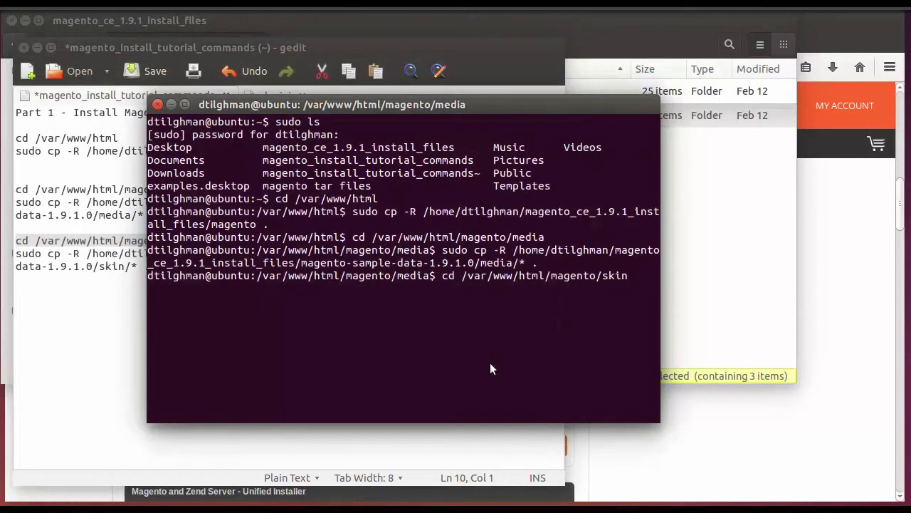
{"action": "key", "text": "Return"}
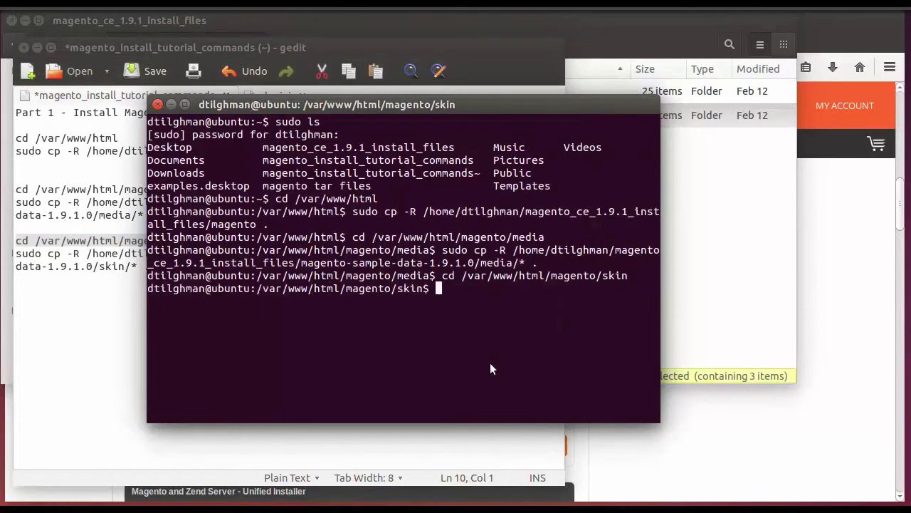
- Run the sudo cp -R command from the notes to copy the contents of magento-sample-data-1.9.1.0/skin into Magento's skin directory
{"action": "left_click", "coordinate": [87, 250]}
{"action": "left_click_drag", "start_coordinate": [150, 266], "coordinate": [14, 253]}
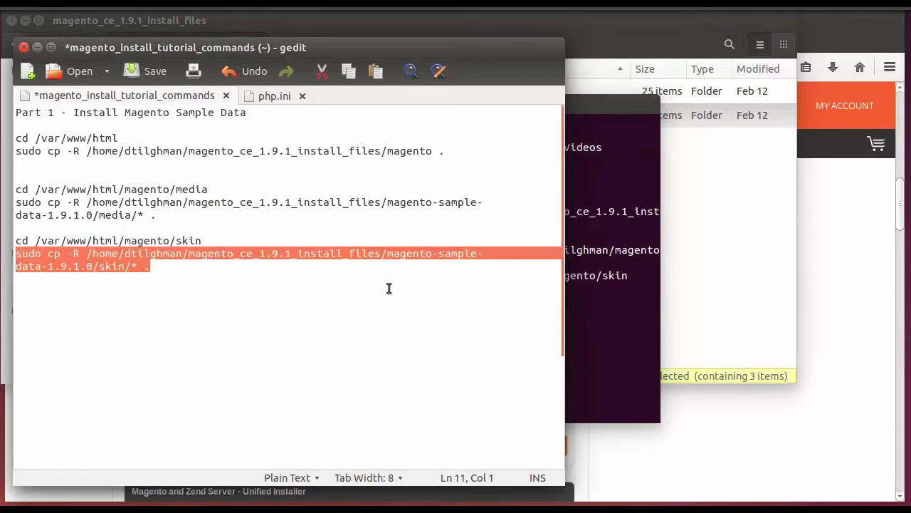
{"action": "left_click", "coordinate": [595, 293]}
{"action": "right_click", "coordinate": [465, 284]}
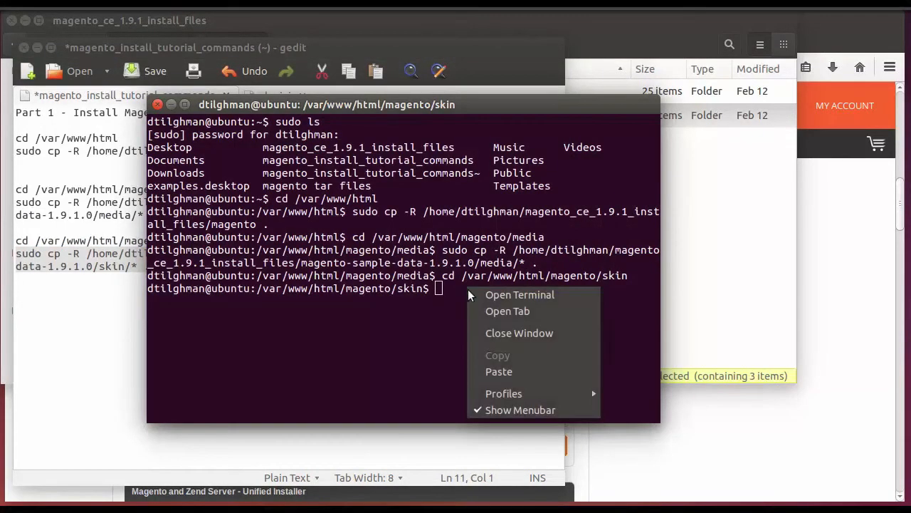
{"action": "left_click", "coordinate": [501, 370]}
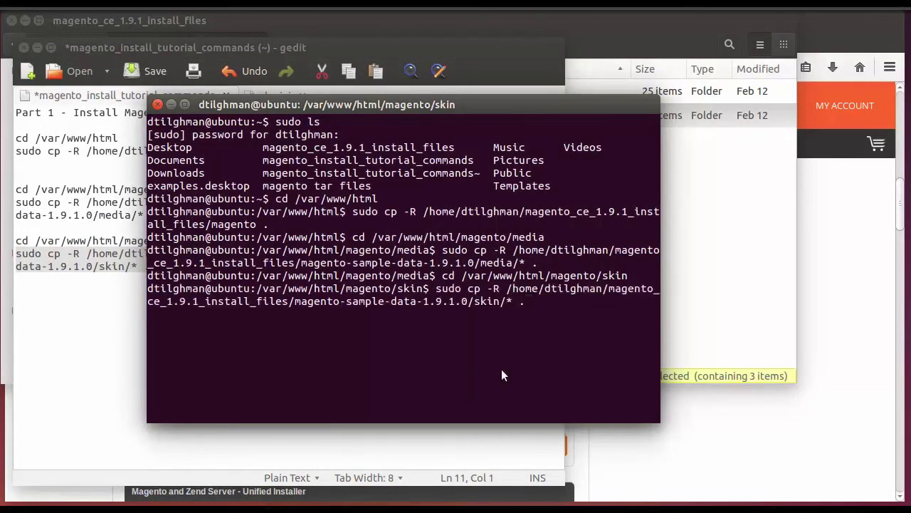
{"action": "key", "text": "Return"}
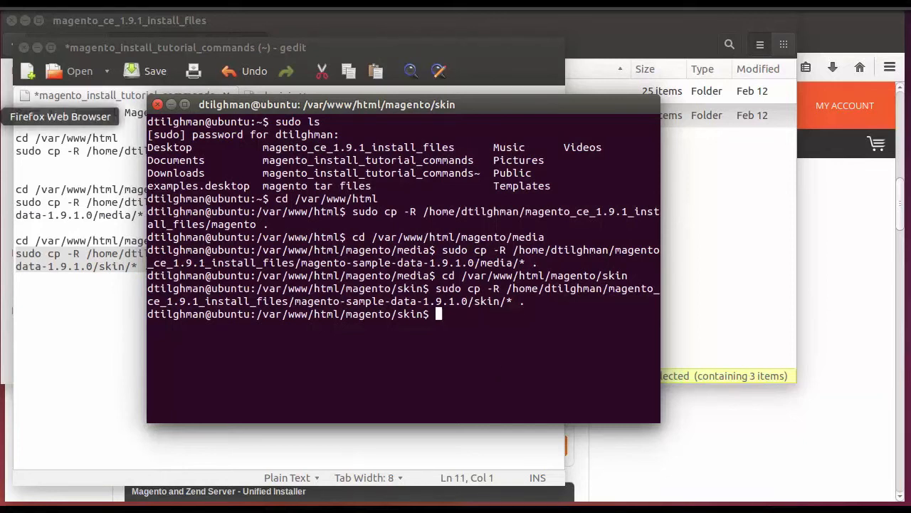
- Switch to Firefox, log in to phpMyAdmin as magento with the already filled-in password, and open the server's databases page
{"action": "left_click", "coordinate": [15, 116]}
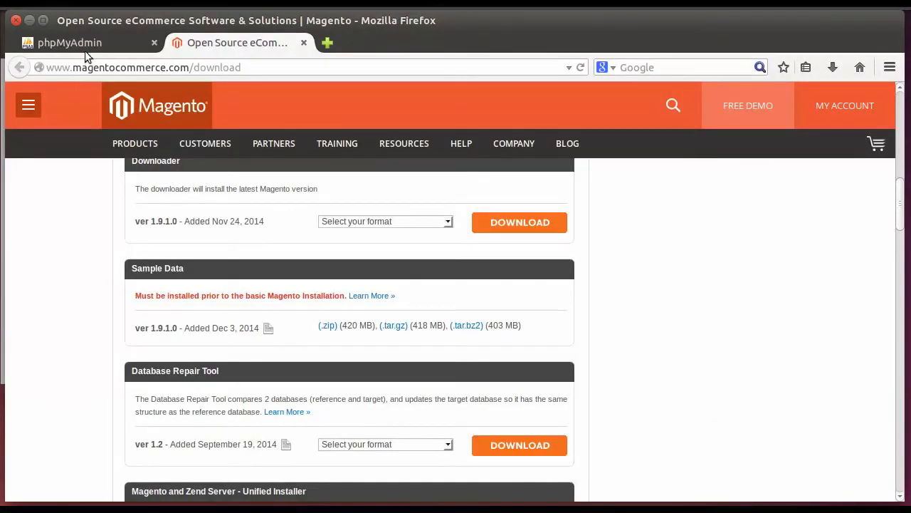
{"action": "left_click", "coordinate": [87, 45]}
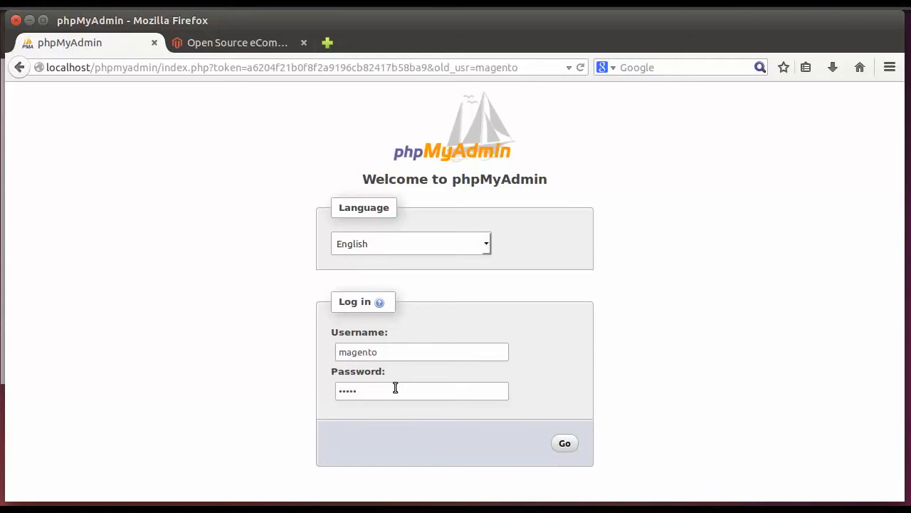
{"action": "left_click", "coordinate": [567, 444]}
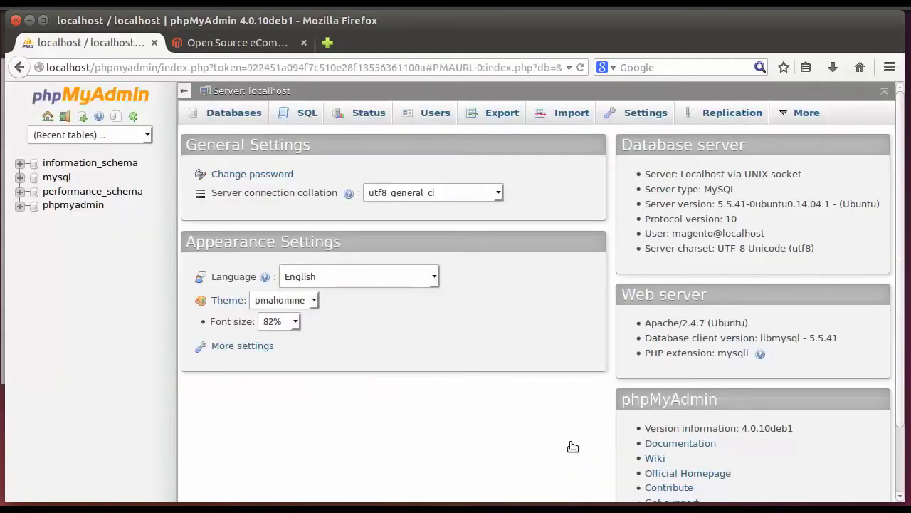
{"action": "left_click", "coordinate": [243, 115]}
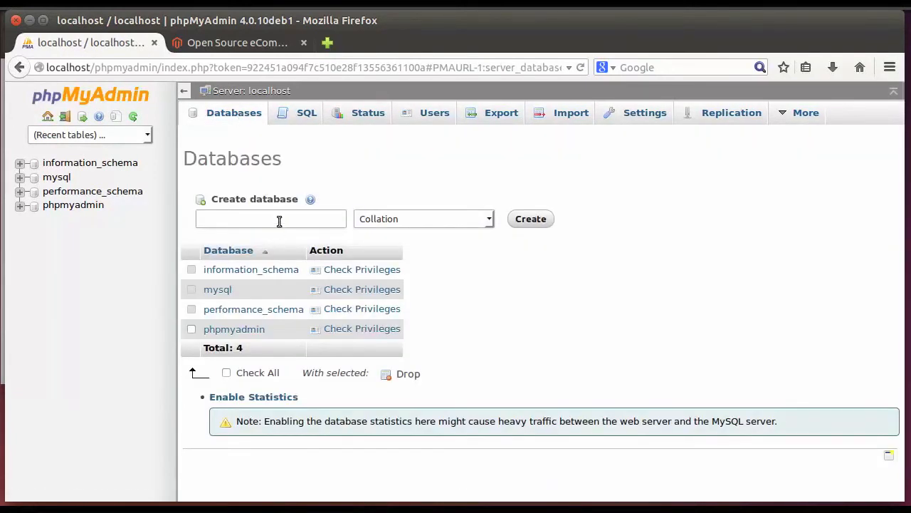
- Create a database named magento_demo with the default collation
{"action": "type", "text": "mag"}
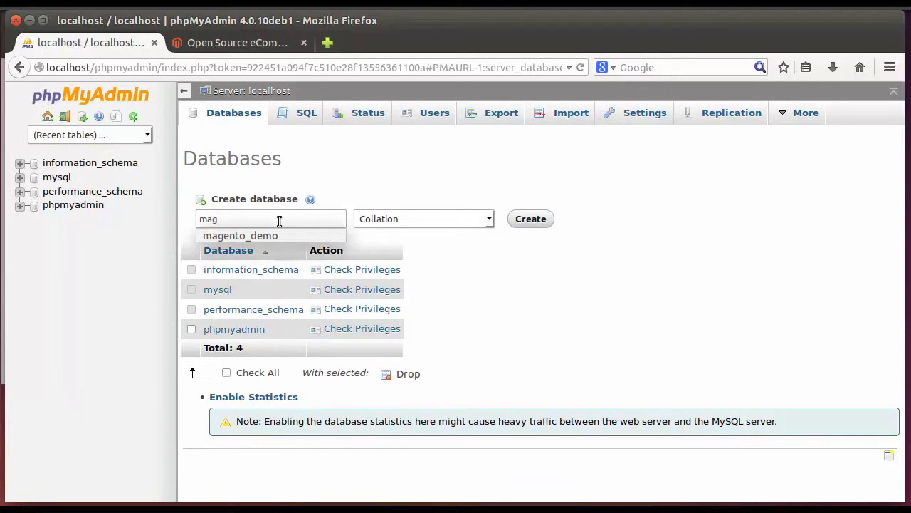
{"action": "key", "text": "Down"}
{"action": "key", "text": "Tab"}
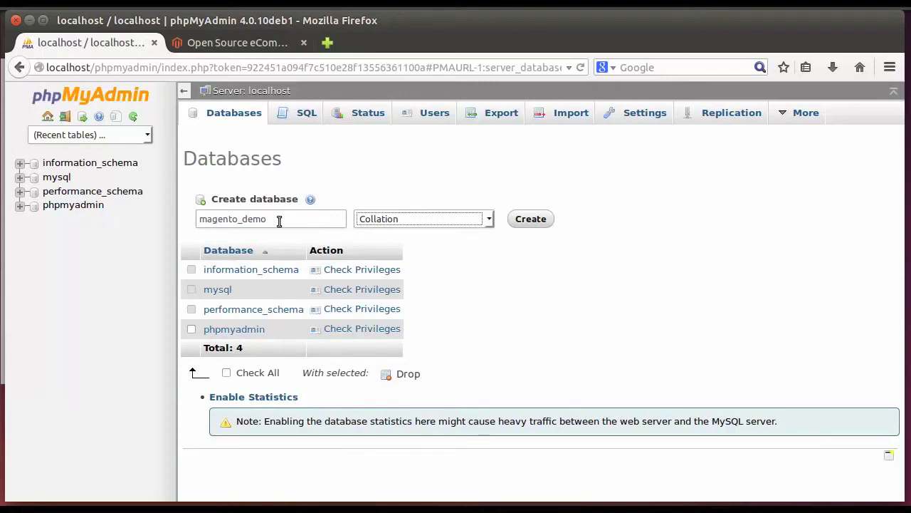
{"action": "left_click", "coordinate": [526, 224]}
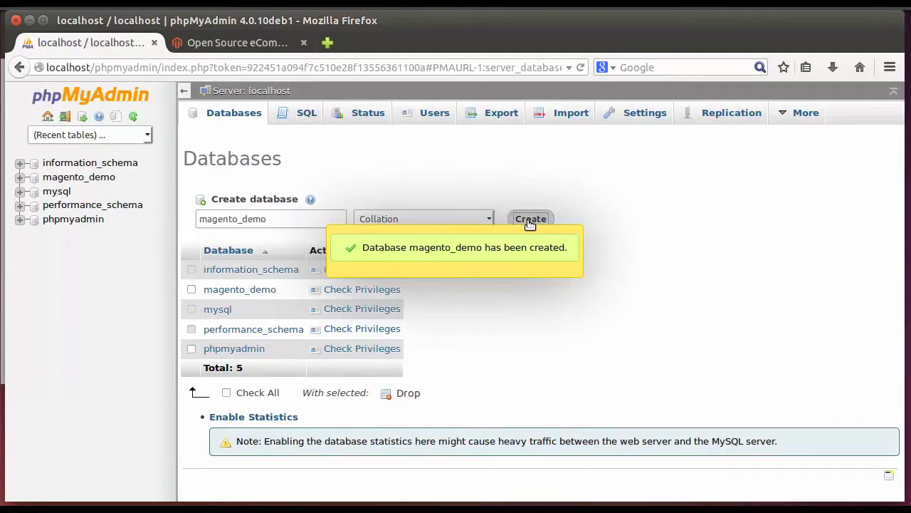
- Import magento_sample_data_for_1.9.1.0.sql from the magento-sample-data-1.9.1.0 folder into the magento_demo database, keeping the default import options
{"action": "left_click", "coordinate": [78, 177]}
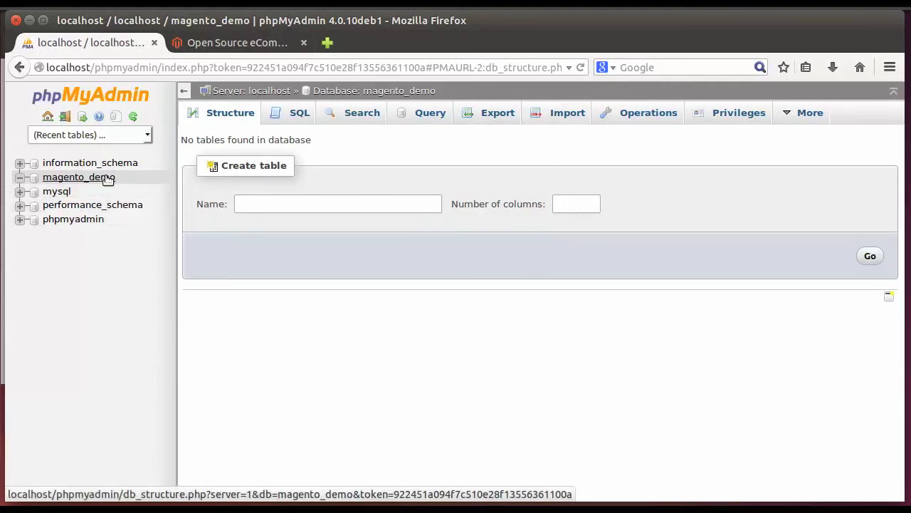
{"action": "left_click", "coordinate": [570, 116]}
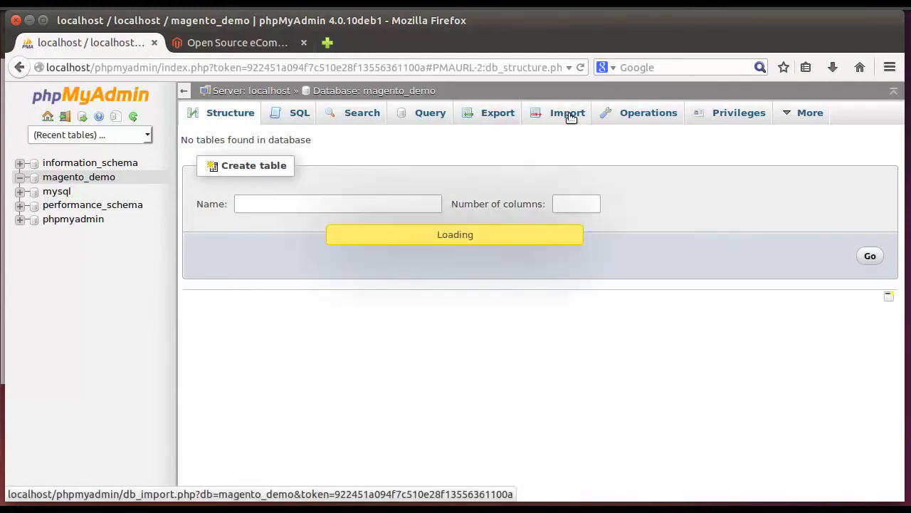
{"action": "left_click", "coordinate": [338, 267]}
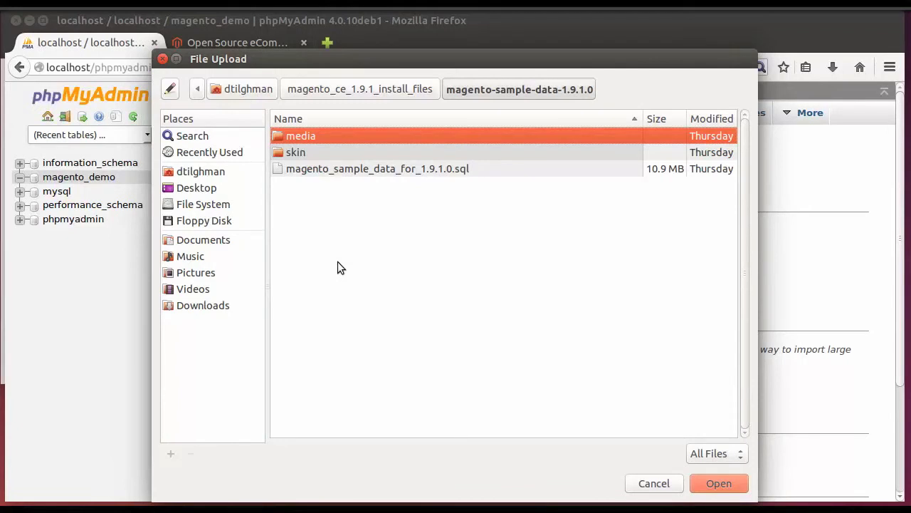
{"action": "left_click", "coordinate": [402, 170]}
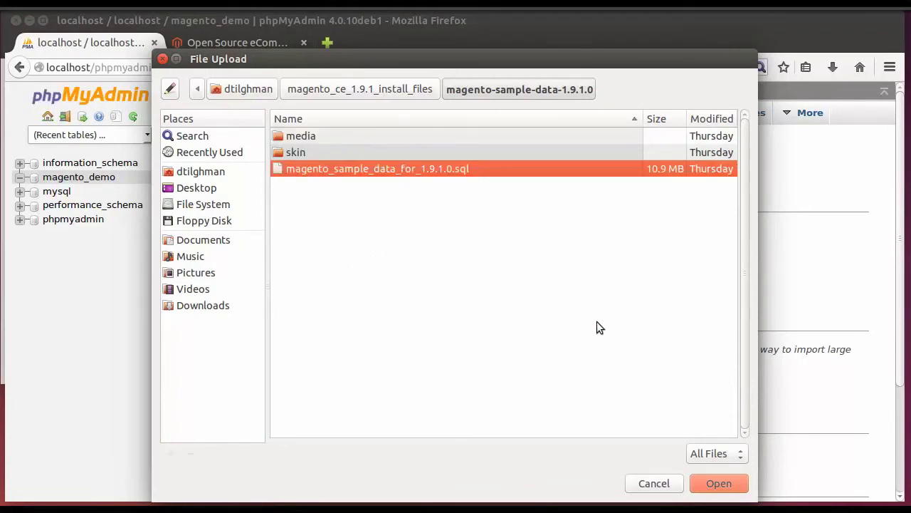
{"action": "left_click", "coordinate": [720, 483]}
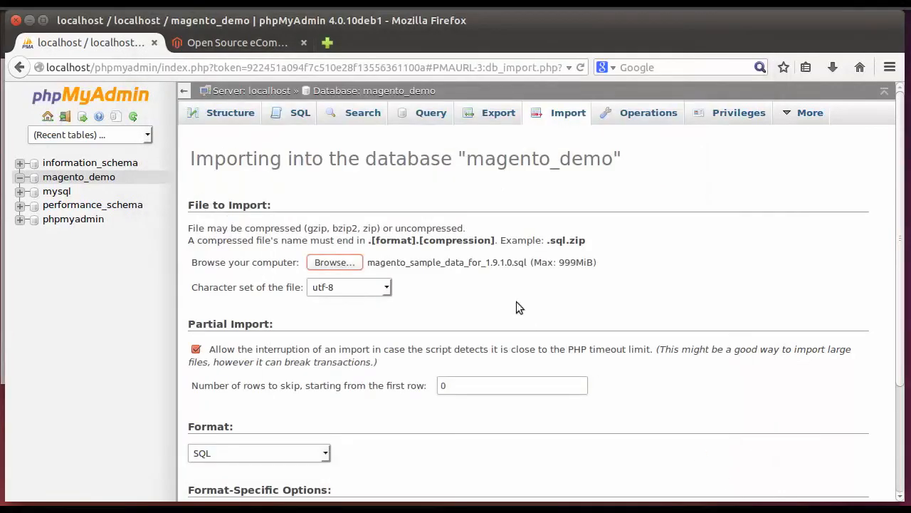
{"action": "scroll", "coordinate": [517, 301], "scroll_direction": "down", "scroll_amount": 4}
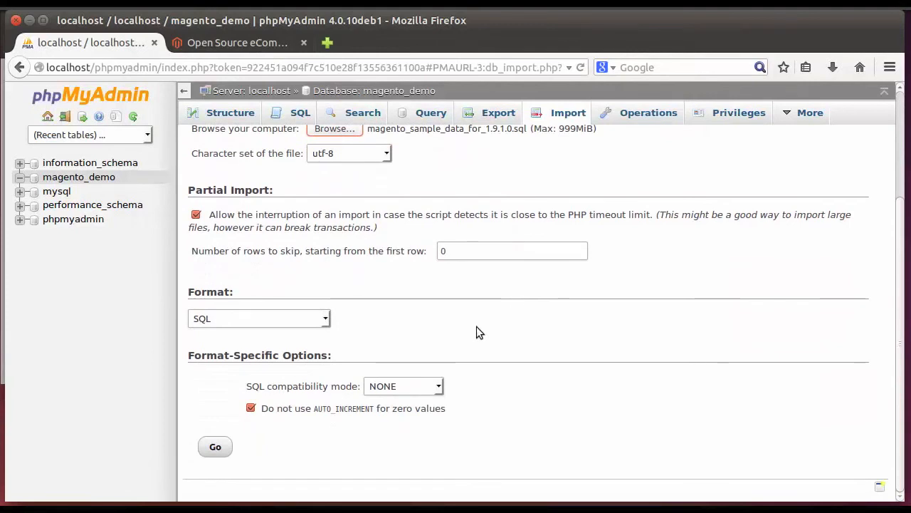
{"action": "left_click", "coordinate": [215, 447]}
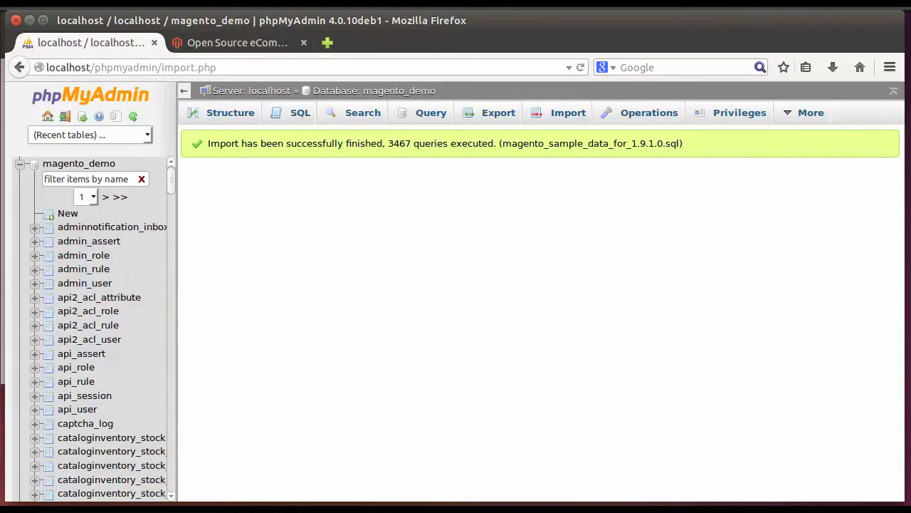
- Switch to gedit, check upload_max_filesize in php.ini, and search the file for the post_max_size setting
{"action": "left_click", "coordinate": [3, 451]}
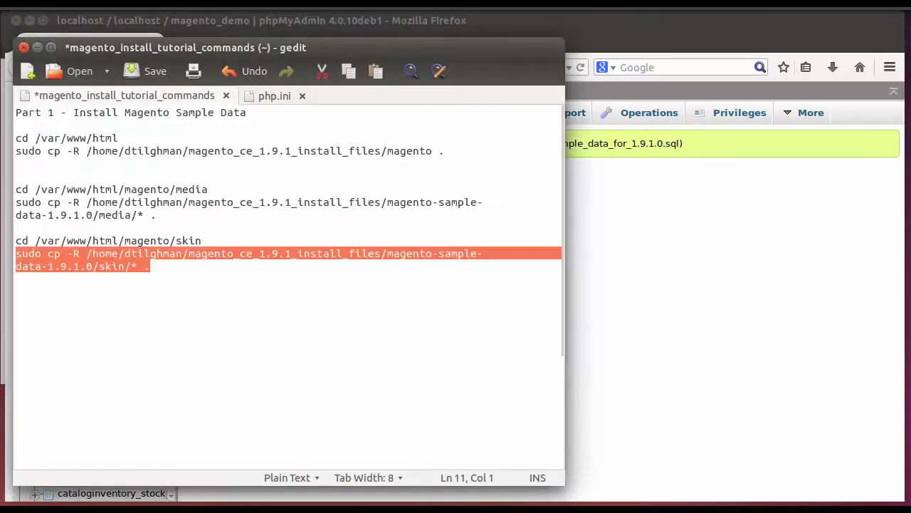
{"action": "left_click", "coordinate": [271, 97]}
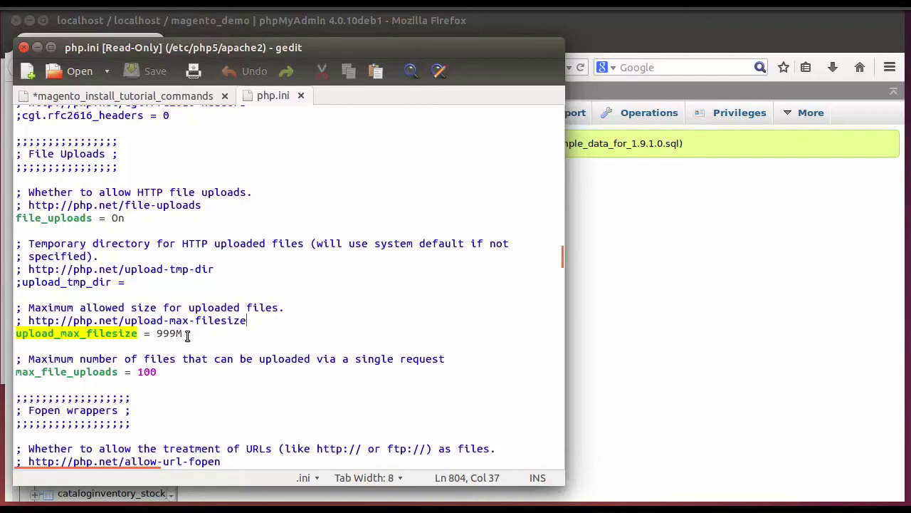
{"action": "key", "text": "ctrl+f"}
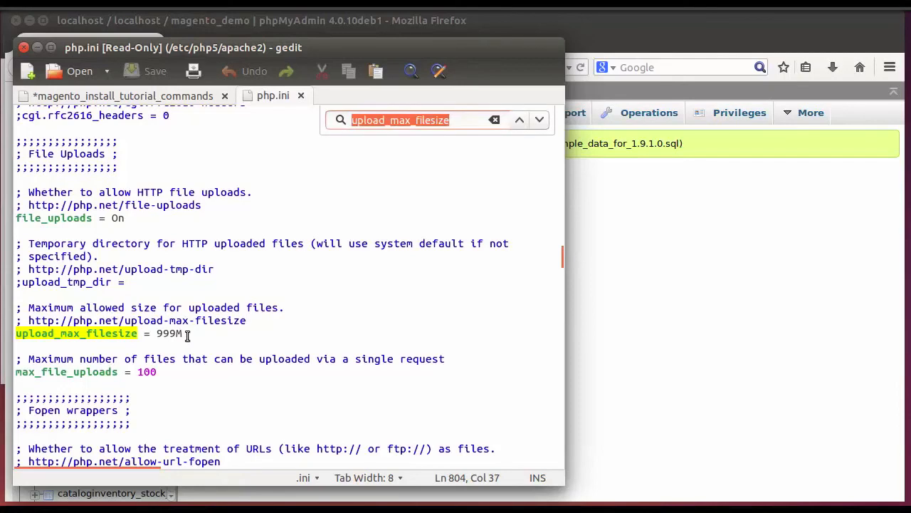
{"action": "type", "text": "post_"}
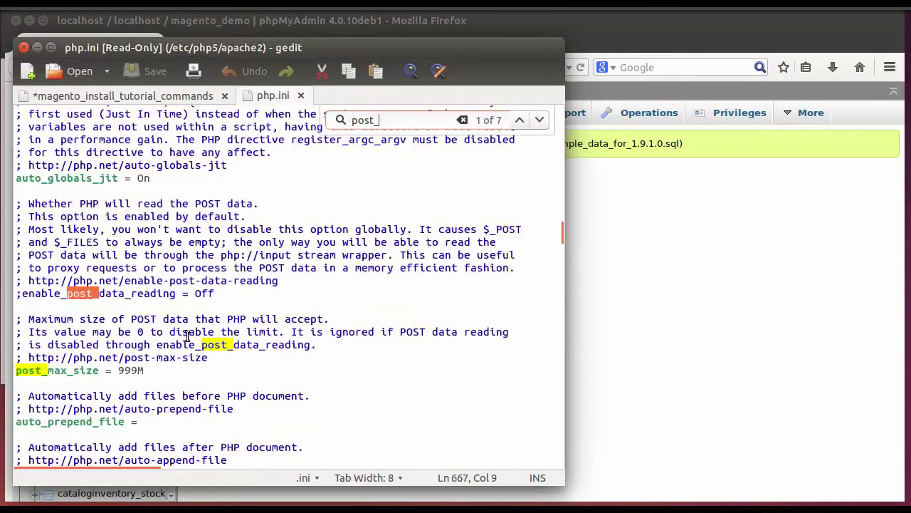
{"action": "type", "text": "max_sie"}
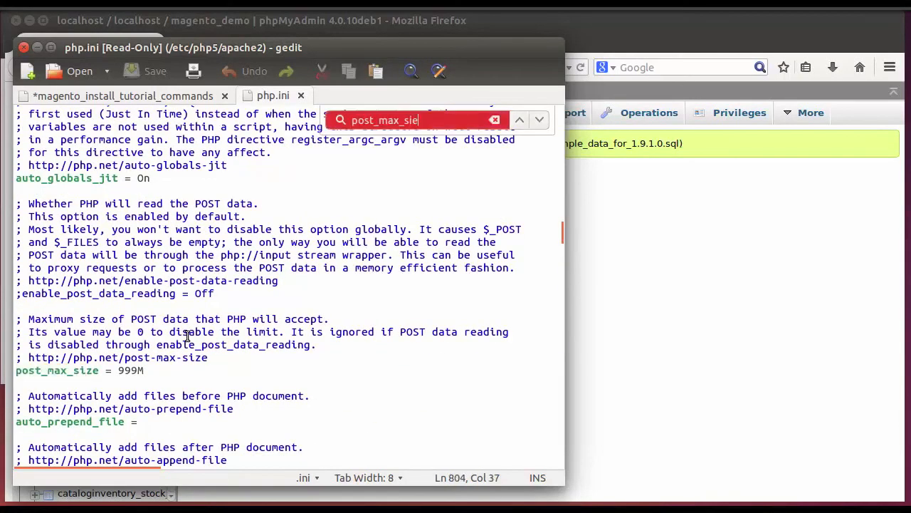
{"action": "key", "text": "BackSpace"}
{"action": "type", "text": "ze"}
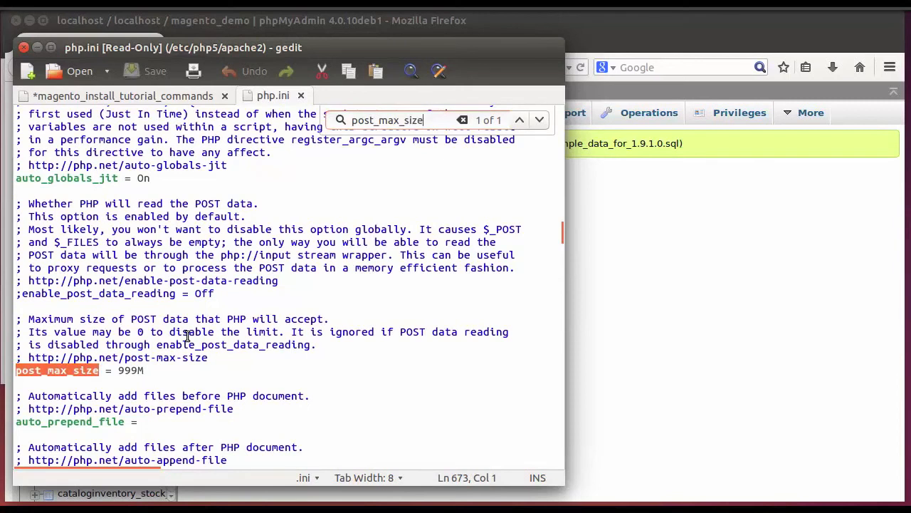
{"action": "left_click", "coordinate": [204, 367]}
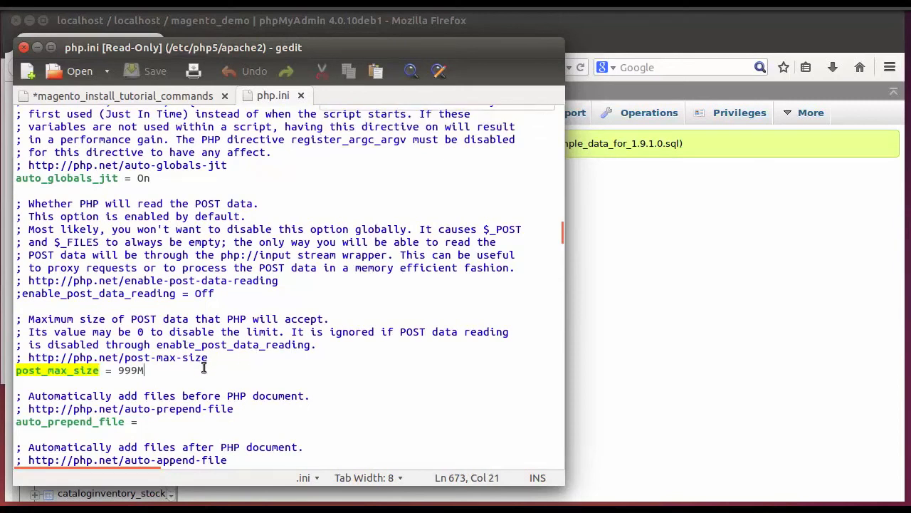